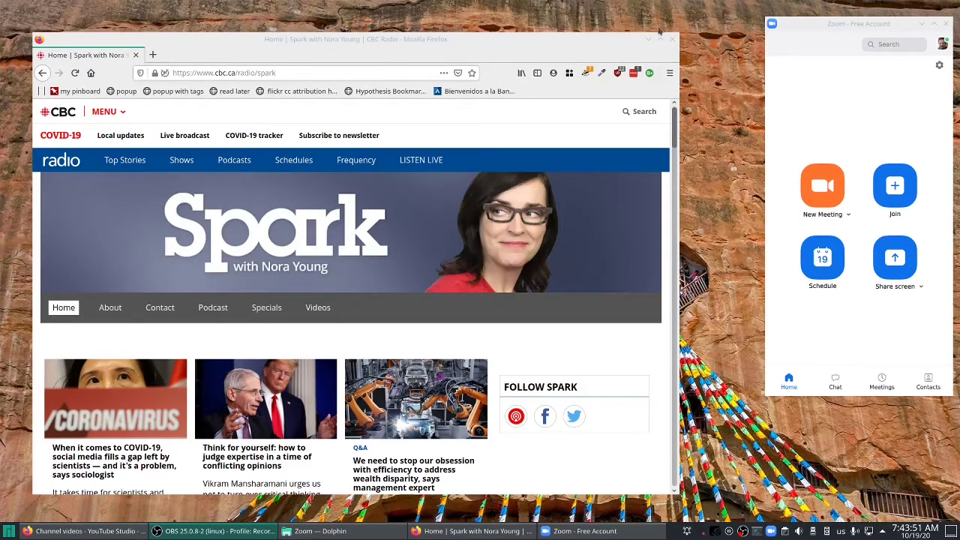
- Review Zoom's video, audio, general, screen sharing and local recording settings, and close the settings window
drag(550, 37, 549, 24)
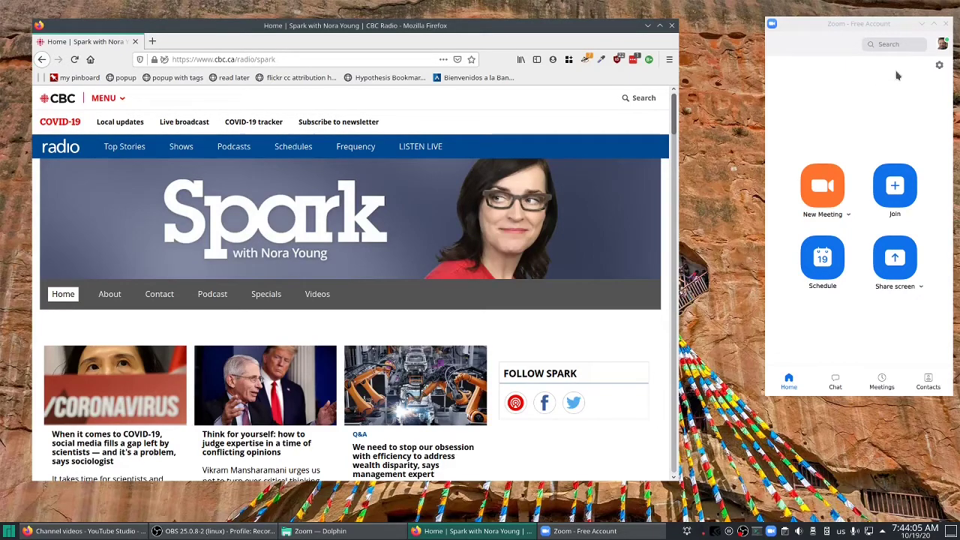
click(939, 65)
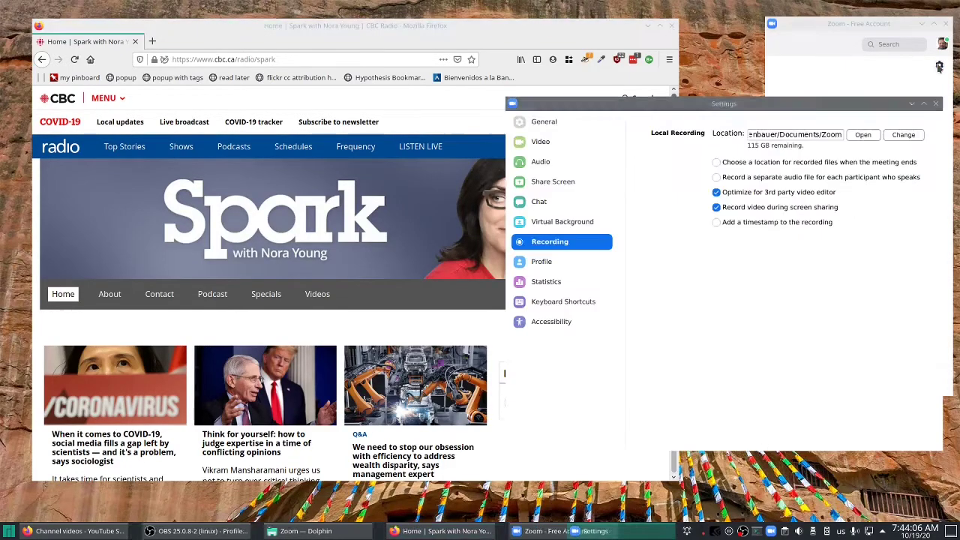
click(561, 143)
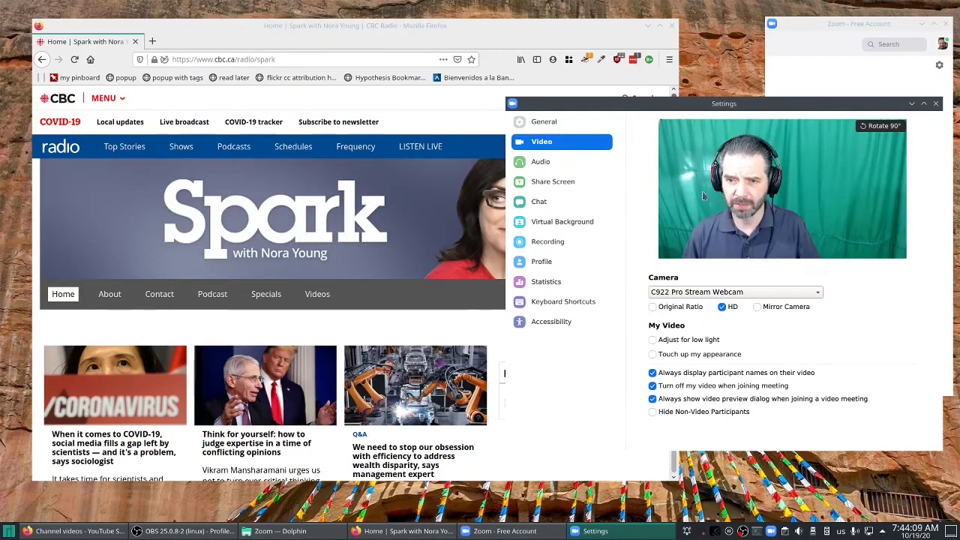
click(561, 163)
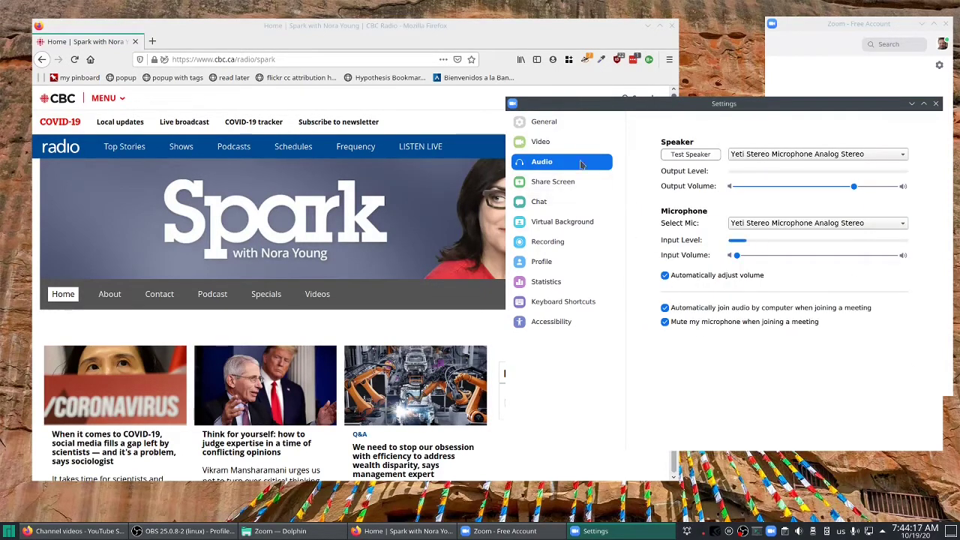
click(561, 148)
click(540, 123)
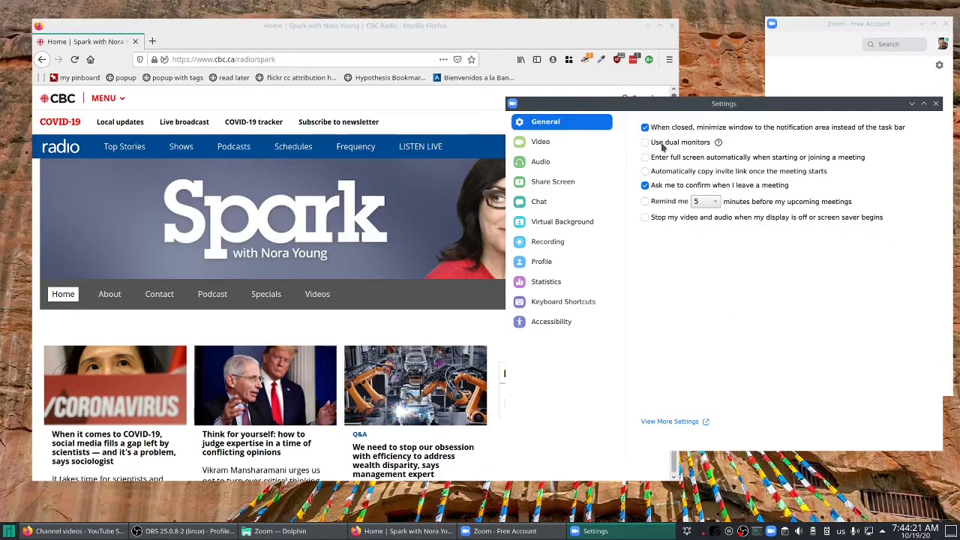
click(545, 182)
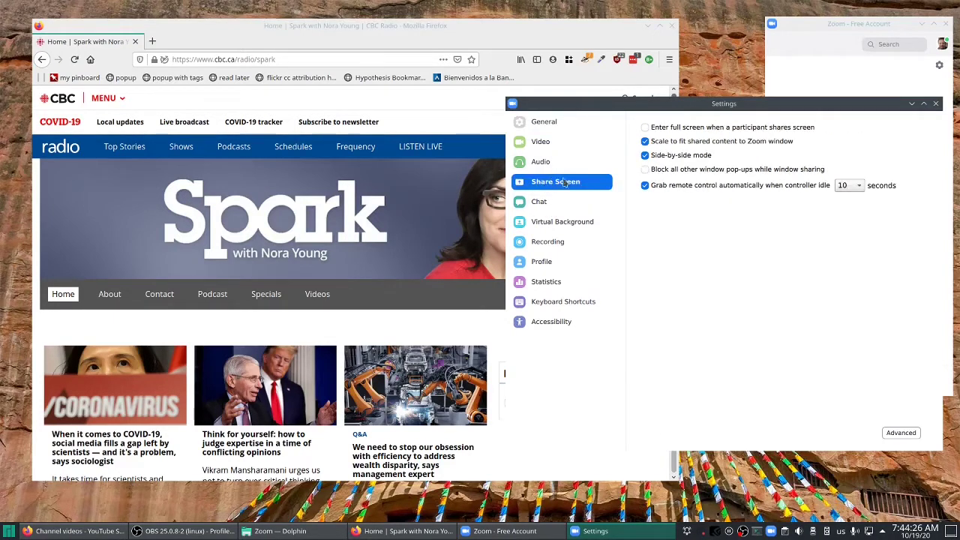
click(645, 154)
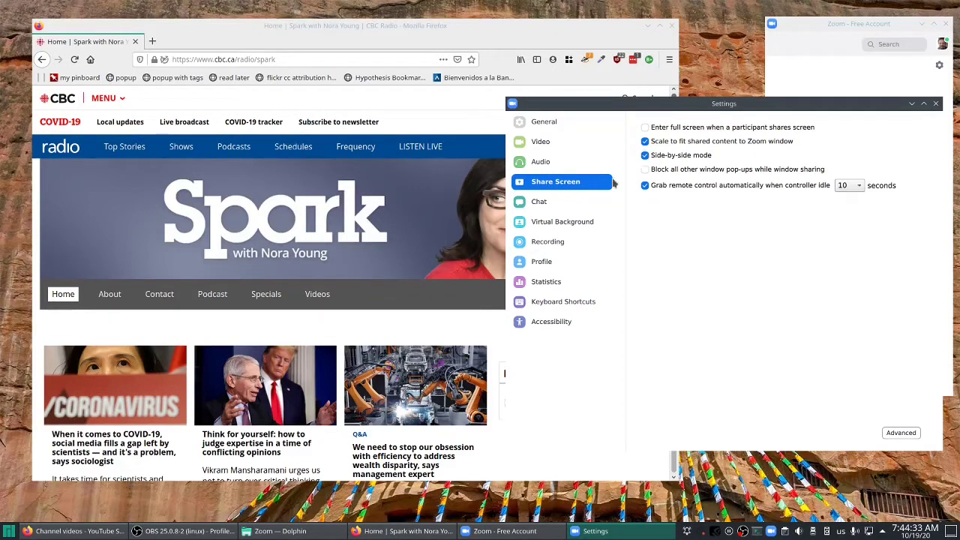
click(561, 242)
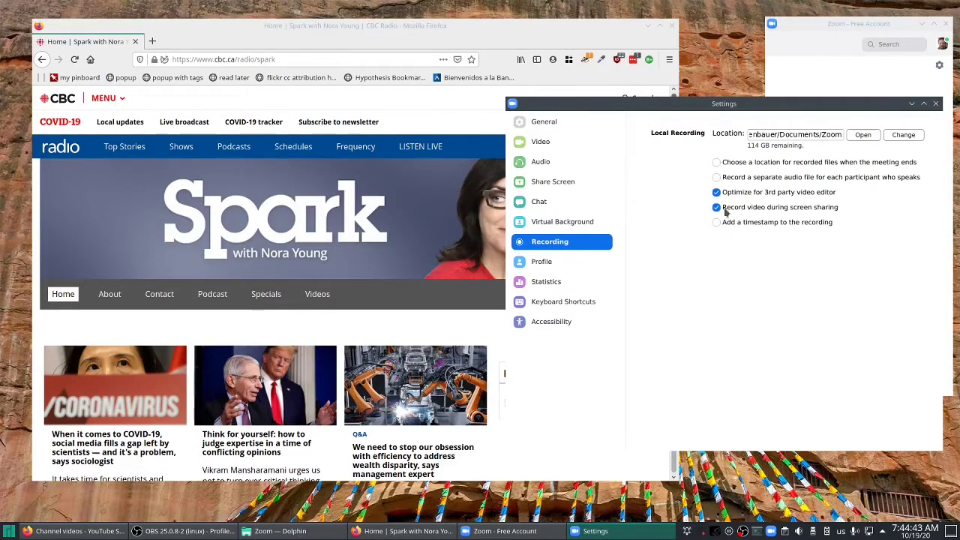
click(935, 103)
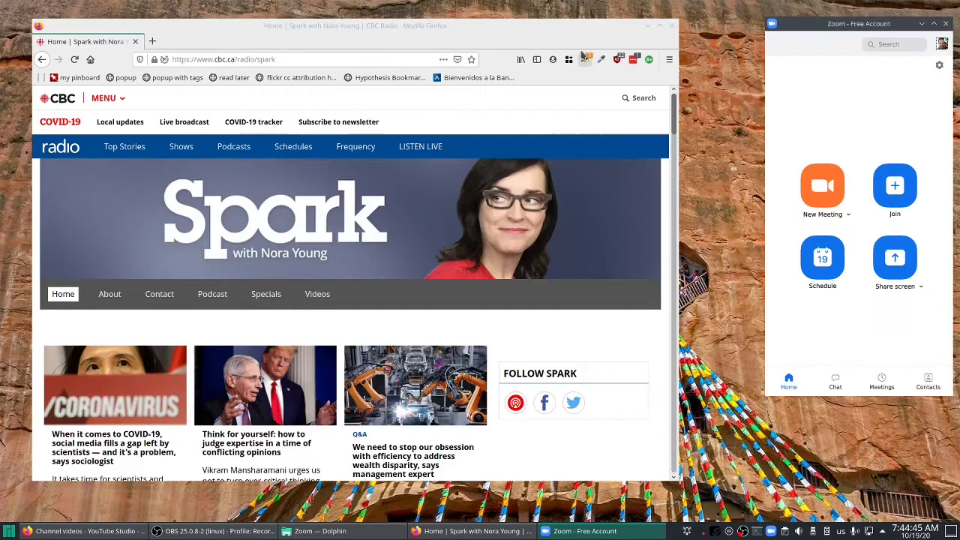
- Start a new Zoom meeting, turn on the microphone and camera, and begin recording it
drag(536, 29, 556, 28)
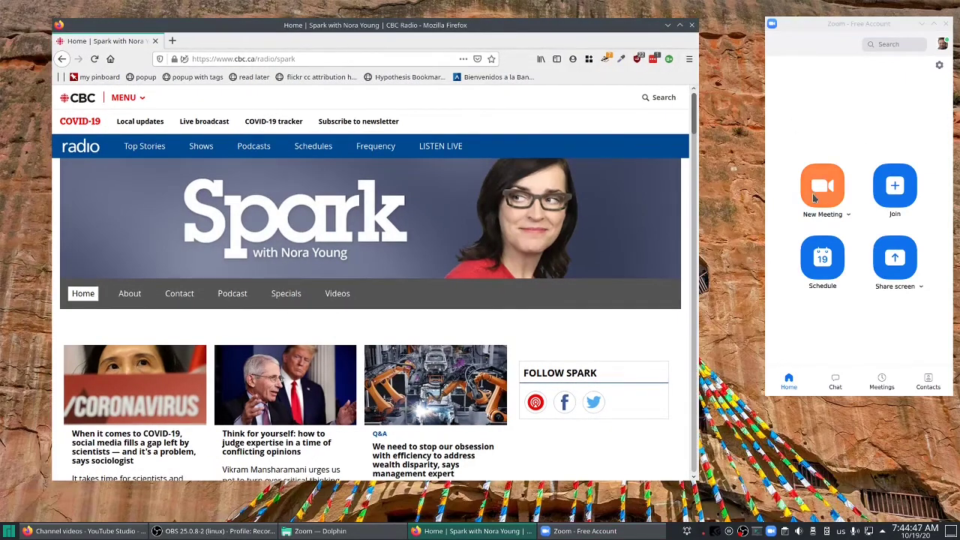
click(823, 186)
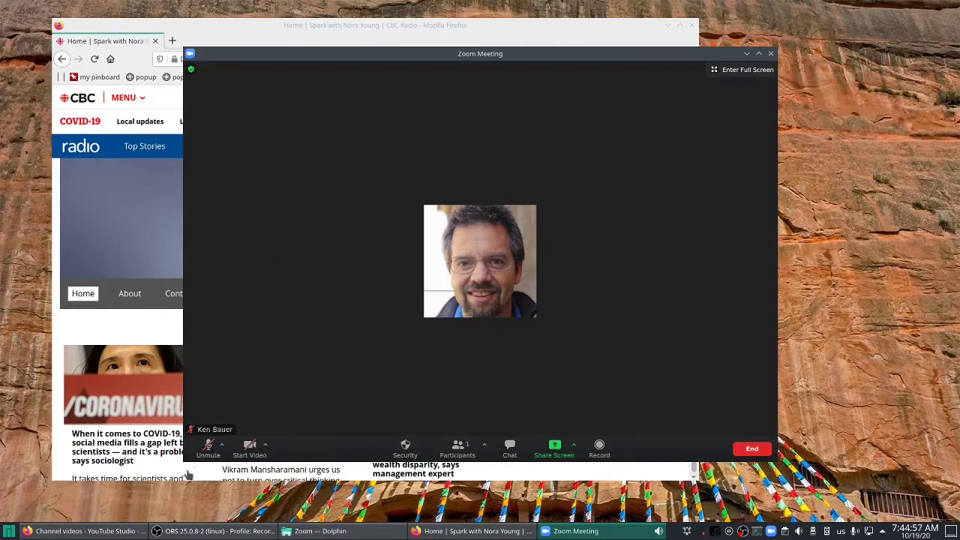
click(205, 448)
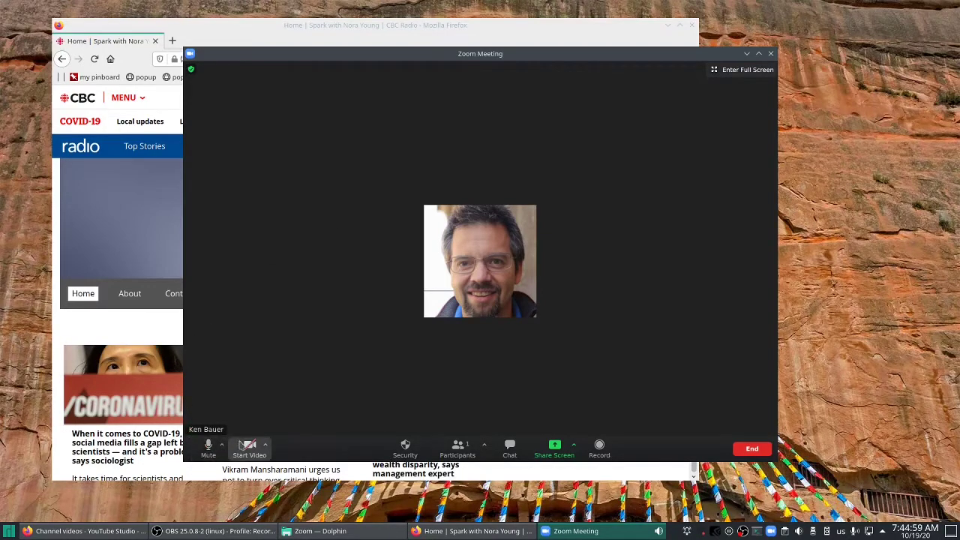
click(249, 447)
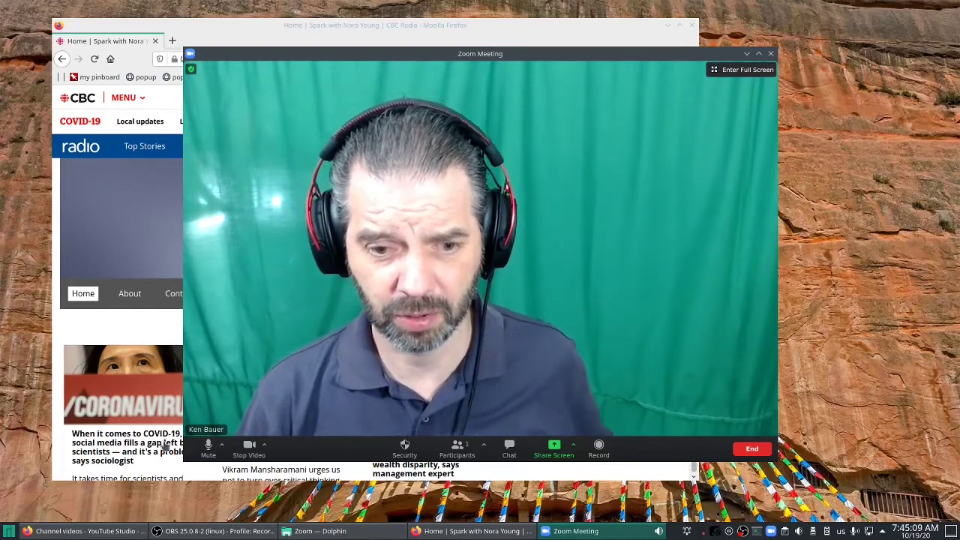
click(599, 450)
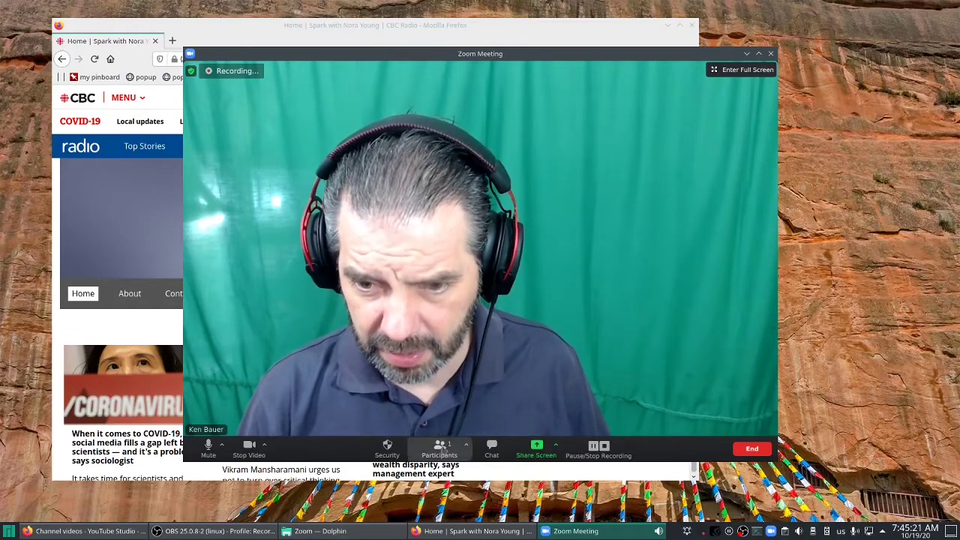
- Share Desktop 1 in the meeting and reposition the Firefox window on the shared desktop
click(536, 448)
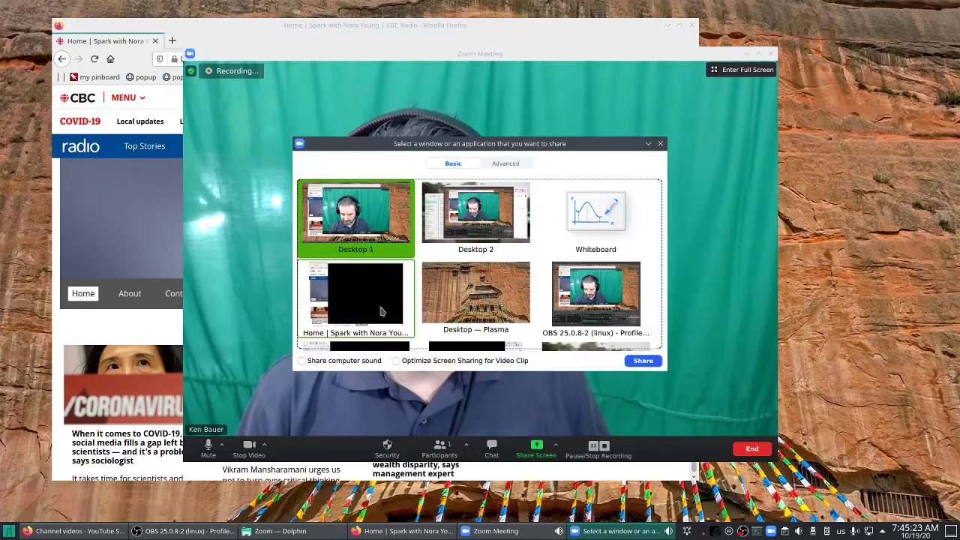
double_click(371, 196)
drag(236, 25, 216, 37)
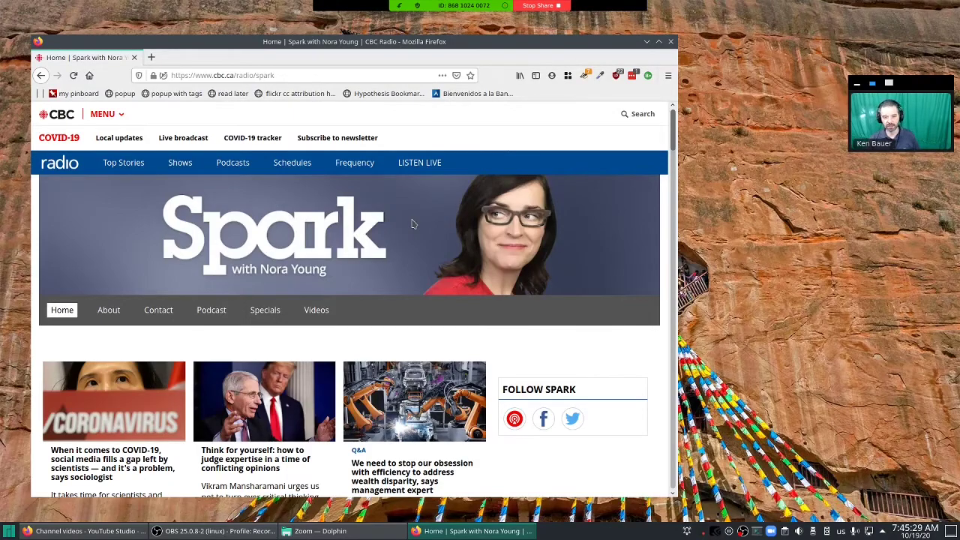
- Scroll through the CBC Spark page and back to its top while sharing, and stop the screen share
scroll(411, 224, down, 8)
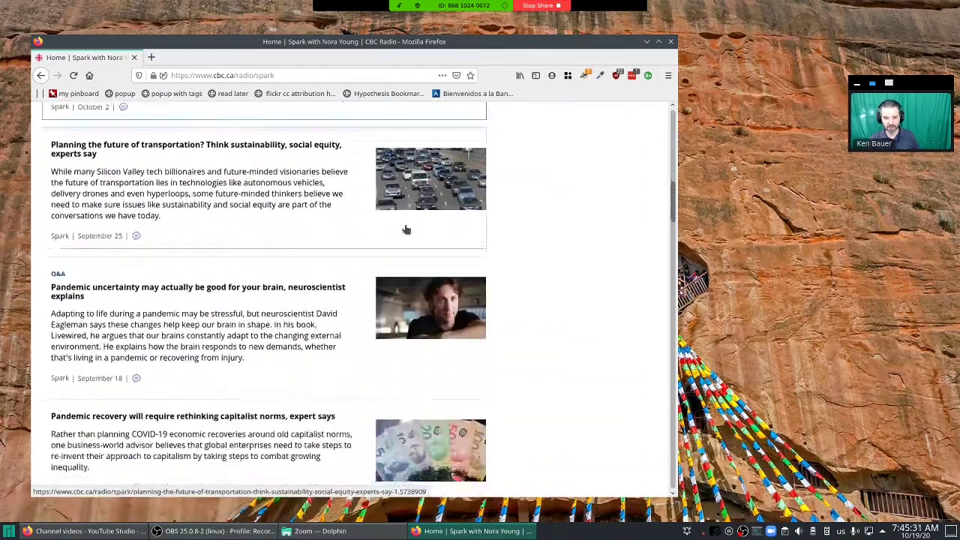
scroll(405, 230, up, 8)
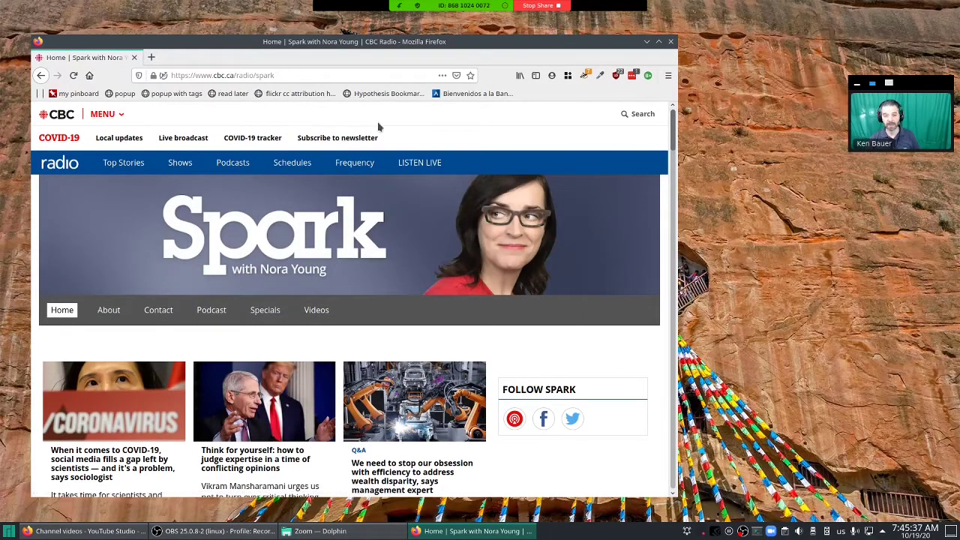
drag(257, 43, 256, 27)
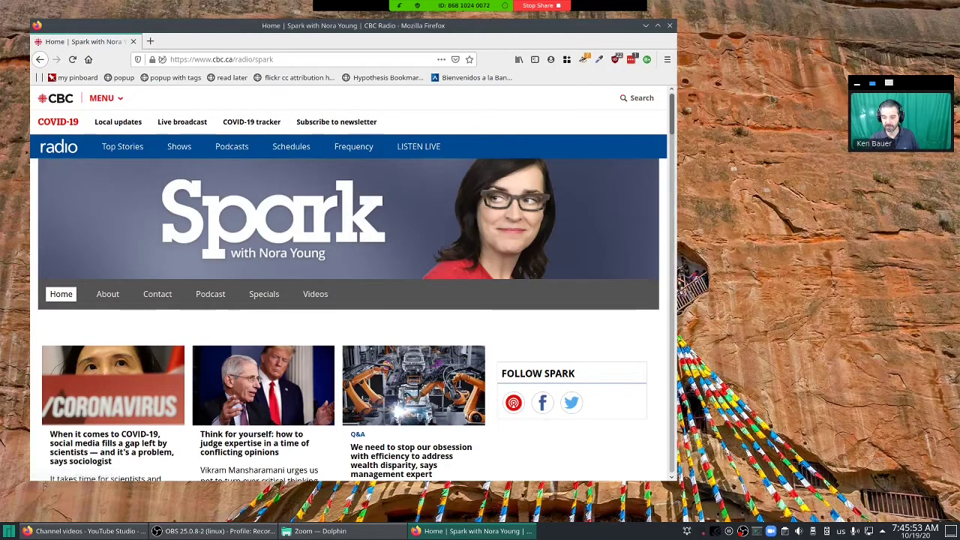
click(557, 6)
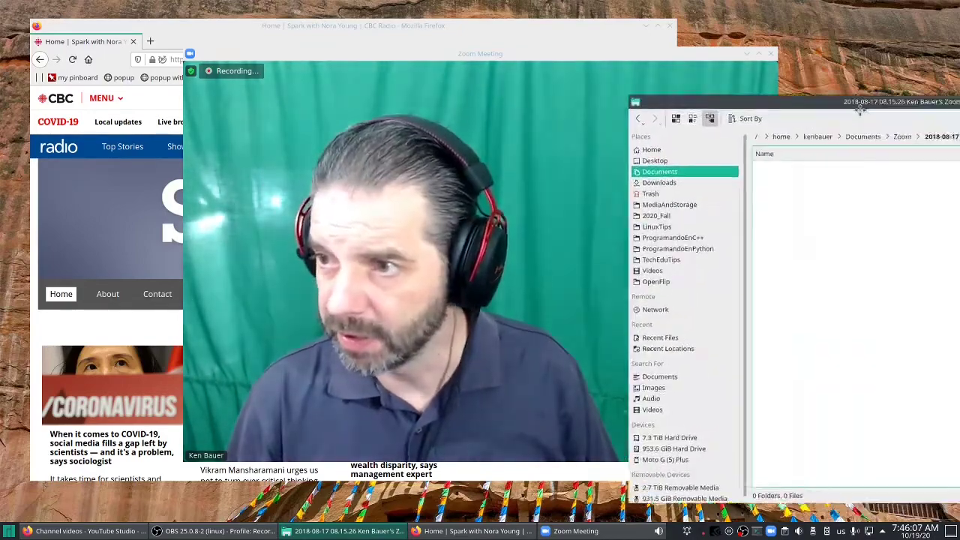
- Arrange the file manager and meeting windows side by side, and end the meeting
drag(860, 110, 300, 115)
drag(326, 50, 429, 47)
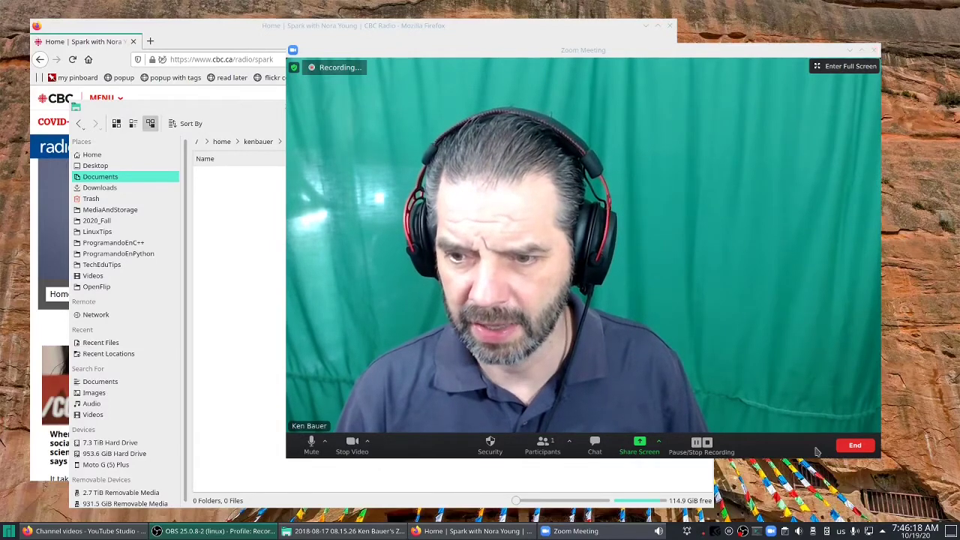
click(874, 51)
click(801, 400)
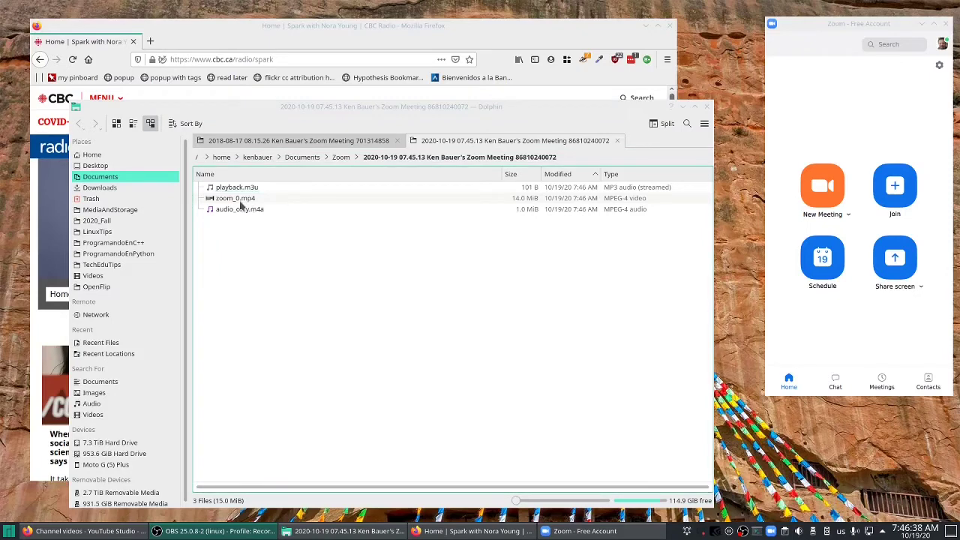
- Play back the zoom_0.mp4 recording with pauses, close the player and bring the recording's folder window forward
click(239, 199)
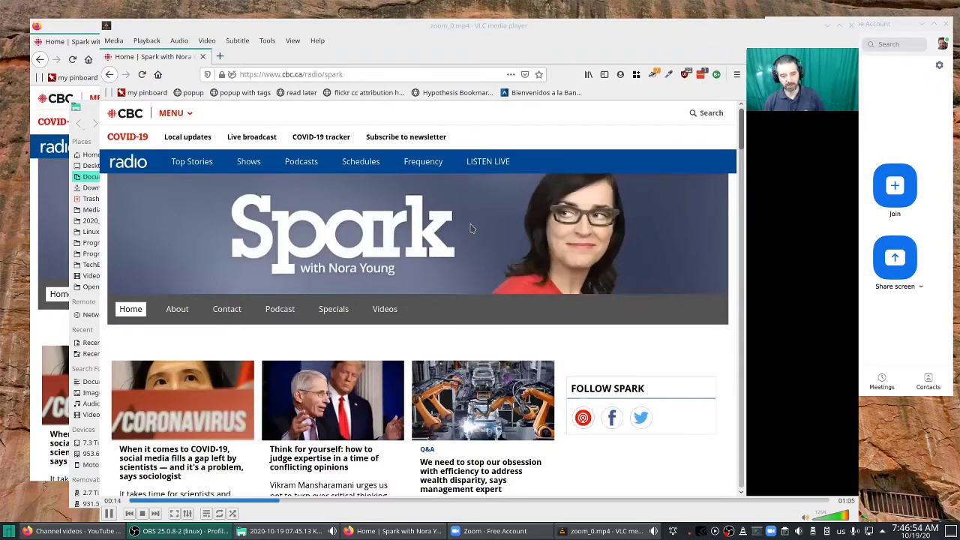
key(space)
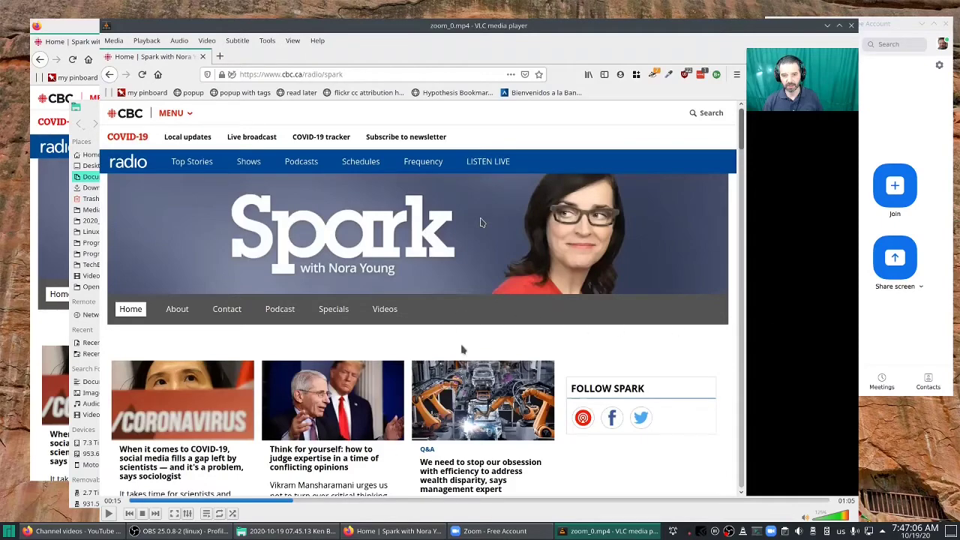
key(space)
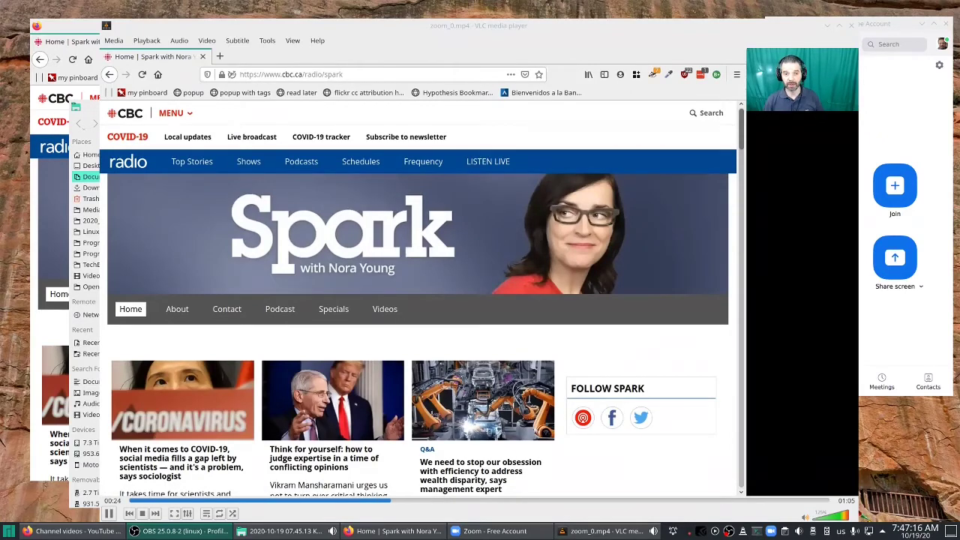
click(605, 345)
key(space)
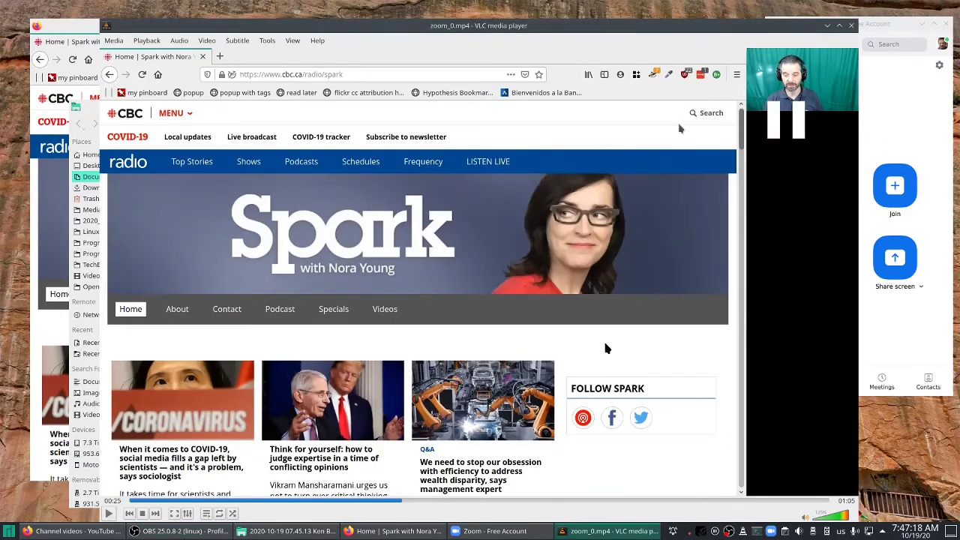
click(851, 24)
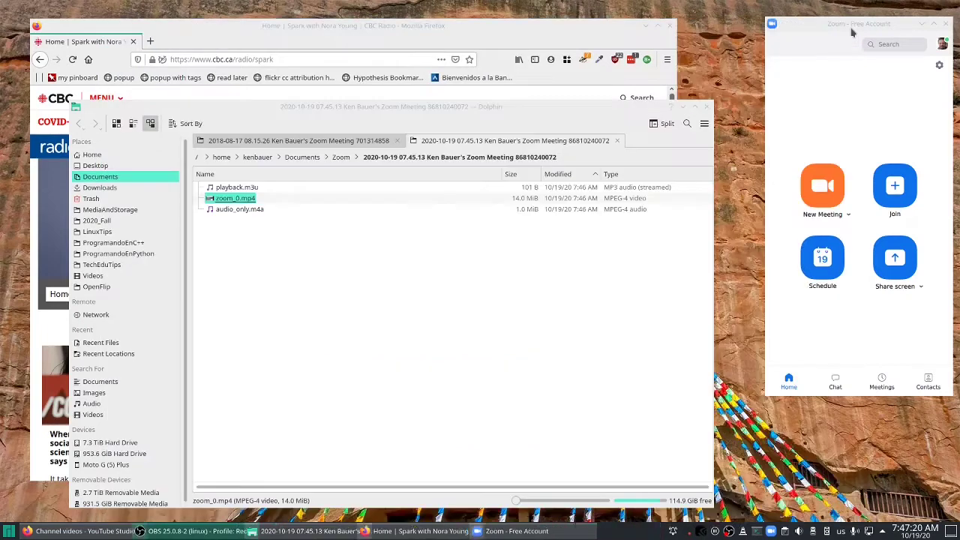
click(426, 318)
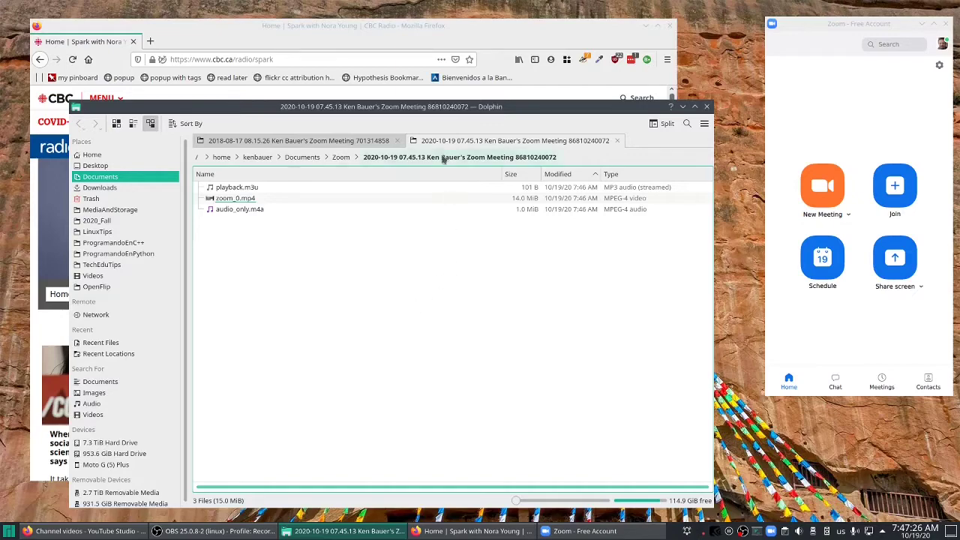
drag(426, 106, 470, 105)
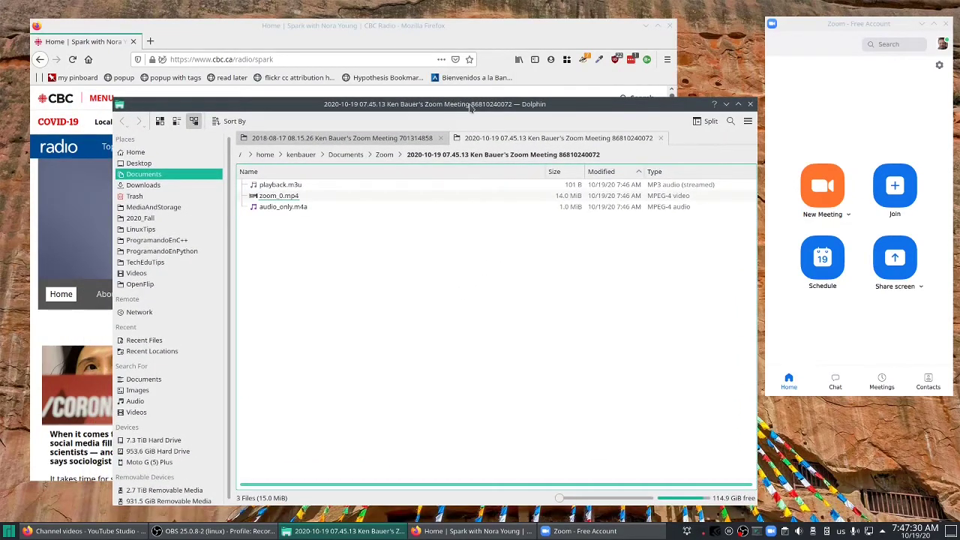